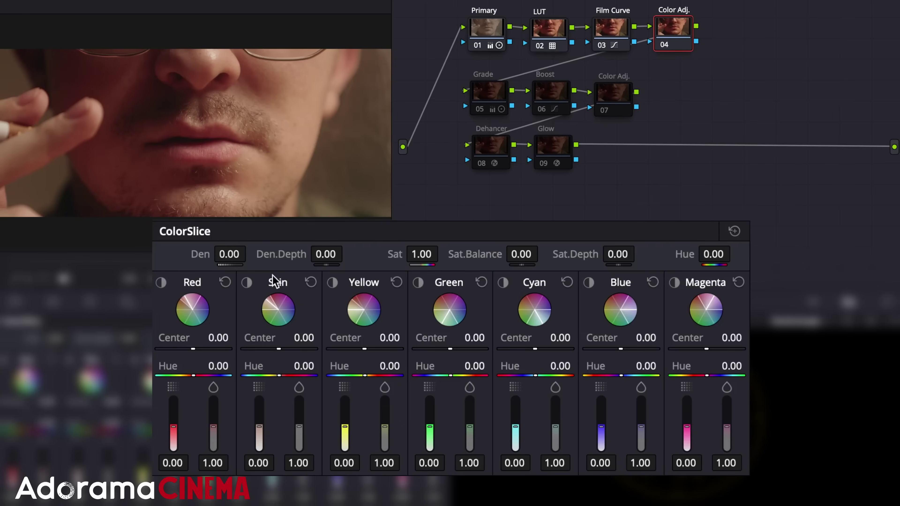
# Re-enable the LUT node 02, Primary node 01 and Film Curve node 03.
pyautogui.click(246, 282)
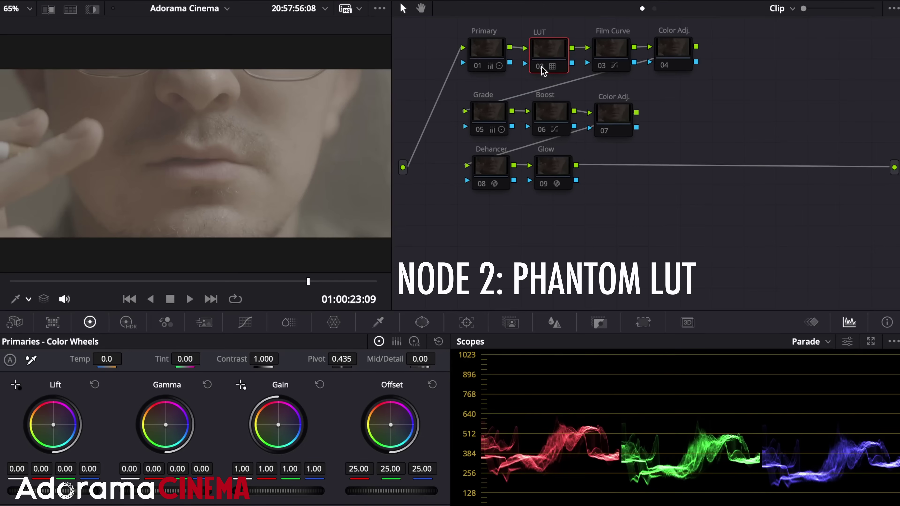
pyautogui.click(543, 66)
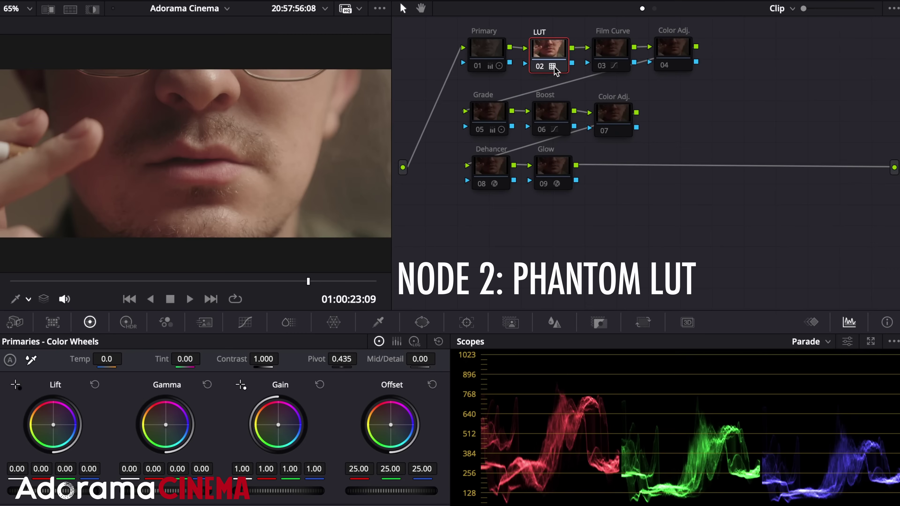
pyautogui.moveTo(555, 70)
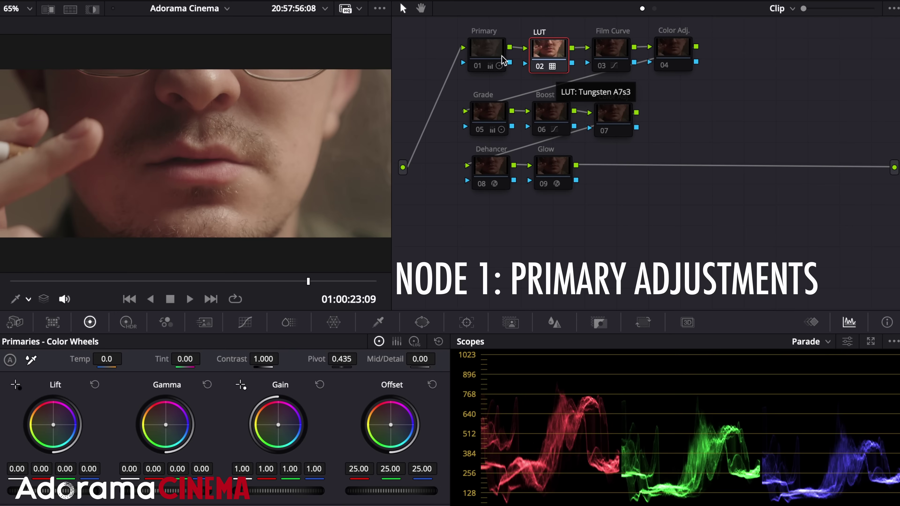
pyautogui.click(481, 53)
pyautogui.click(477, 67)
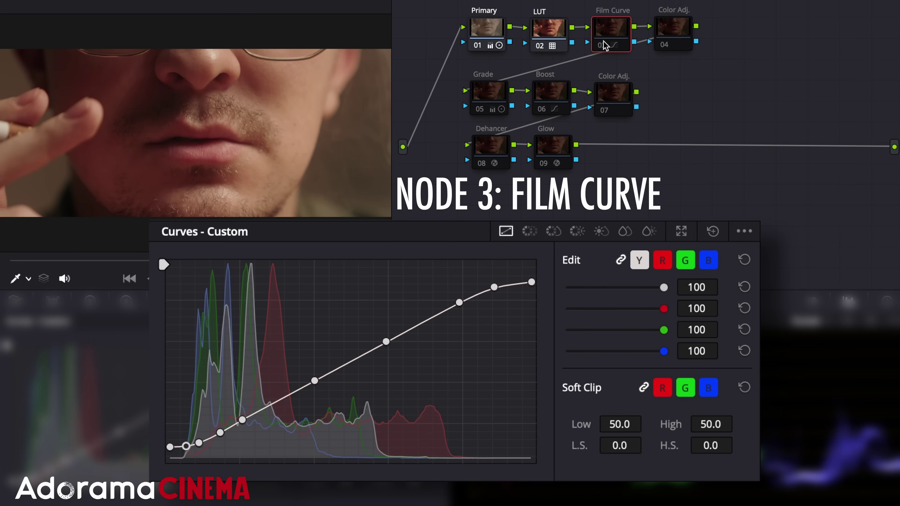
pyautogui.click(604, 44)
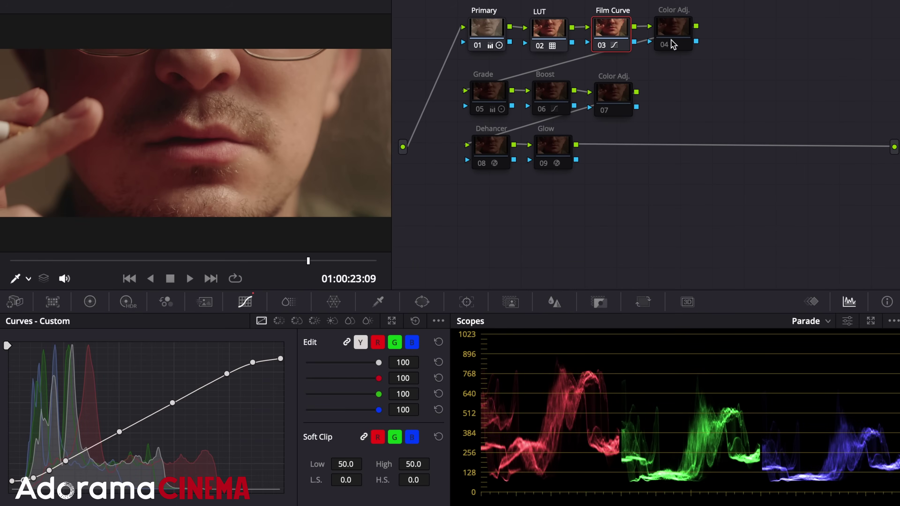
# Enable Color Adj. node 04 and switch the scope to a vectorscope with skin tone indicator.
pyautogui.click(677, 26)
pyautogui.click(667, 46)
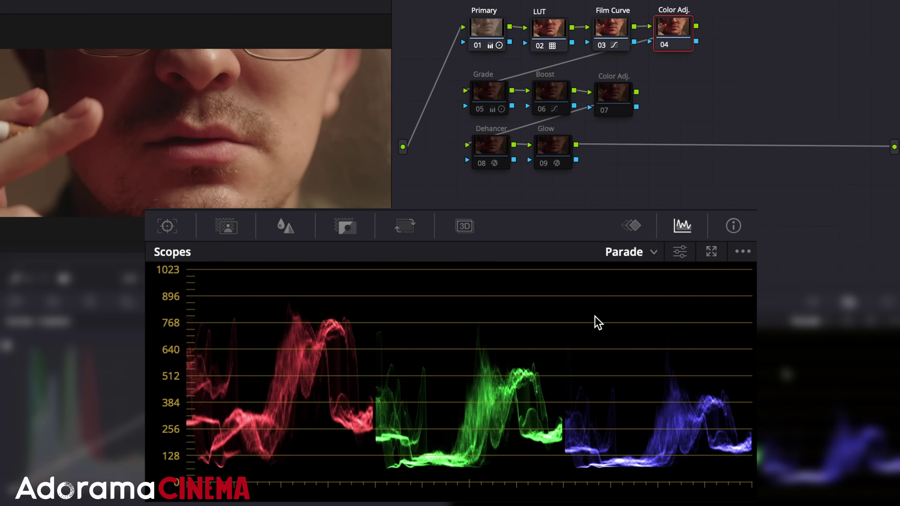
pyautogui.click(635, 254)
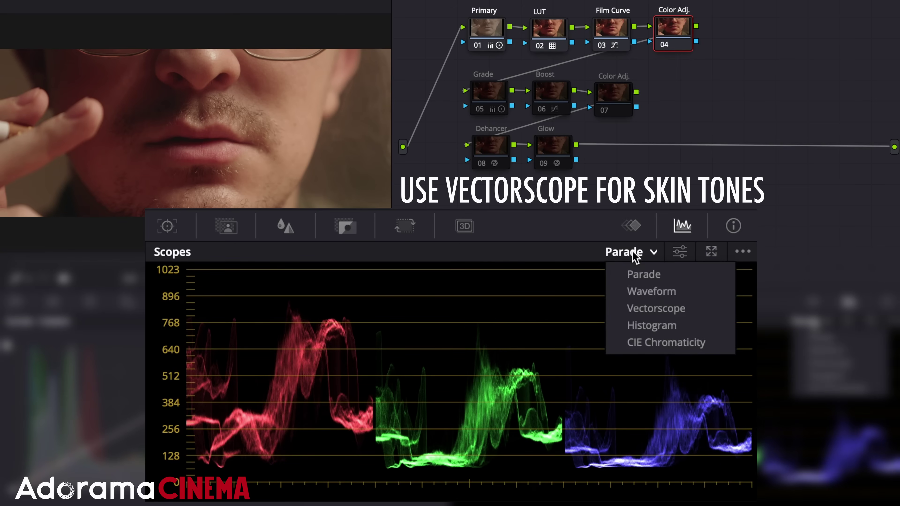
pyautogui.click(650, 309)
pyautogui.click(680, 252)
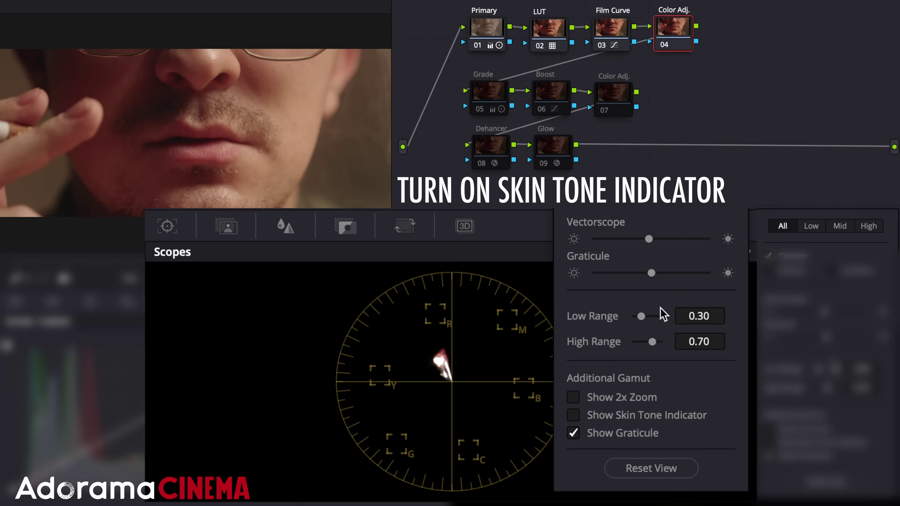
pyautogui.click(601, 415)
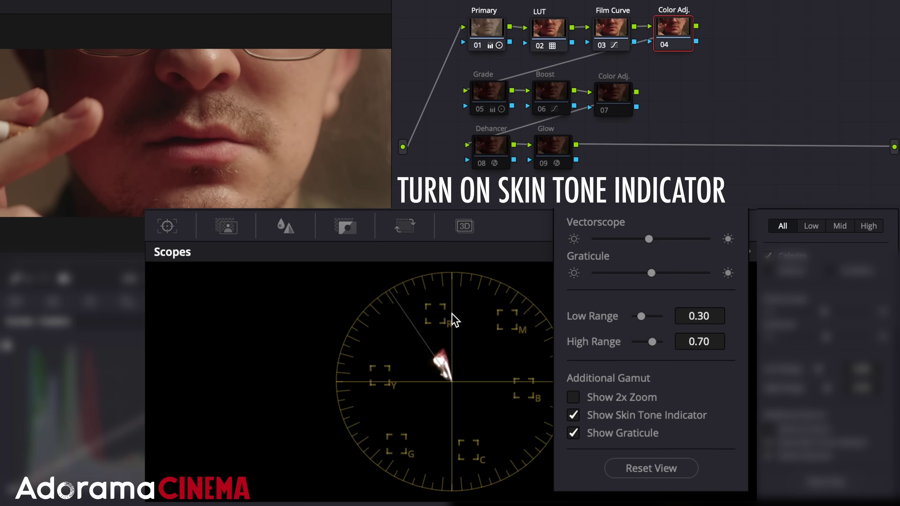
pyautogui.click(457, 319)
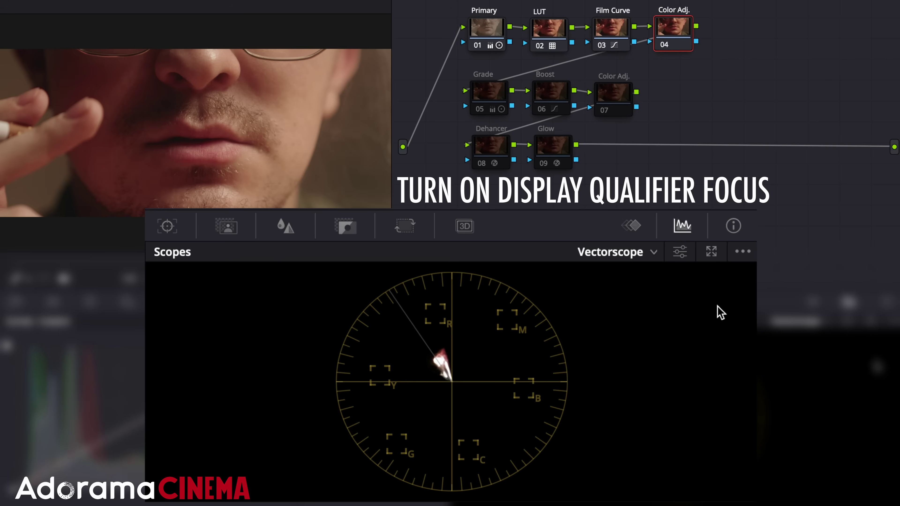
# Turn on Display Qualifier Focus in the scope and the Qualifier overlay in the viewer.
pyautogui.click(742, 251)
pyautogui.click(688, 314)
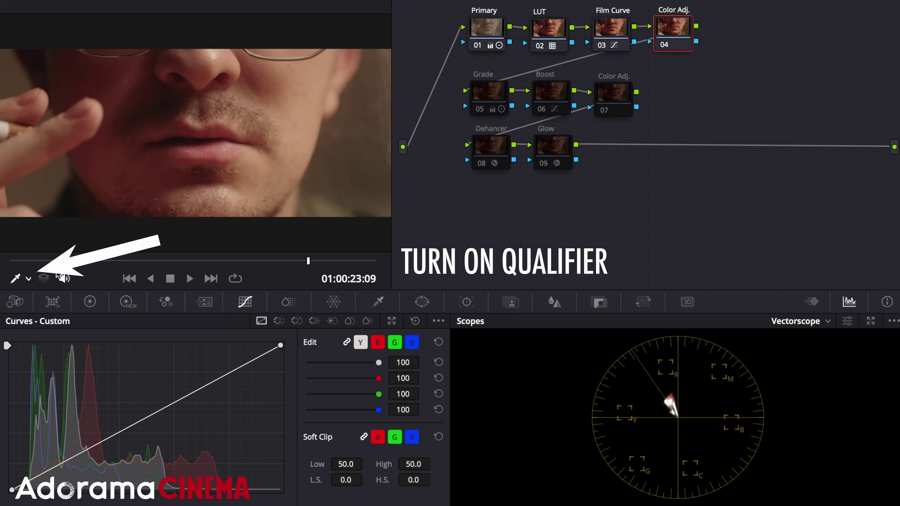
pyautogui.click(28, 279)
pyautogui.click(40, 315)
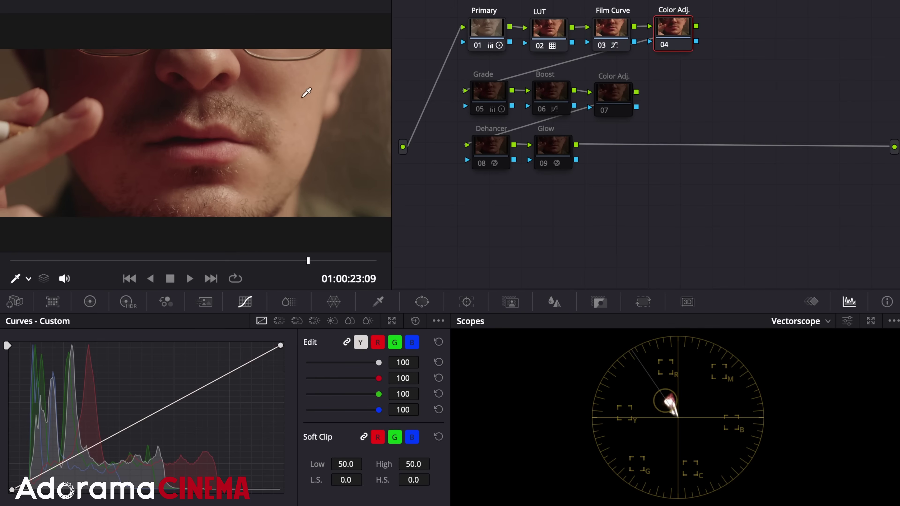
# In ColorSlice, preview and clear each vector's highlight: red, yellow, green, cyan, blue, magenta.
pyautogui.click(286, 301)
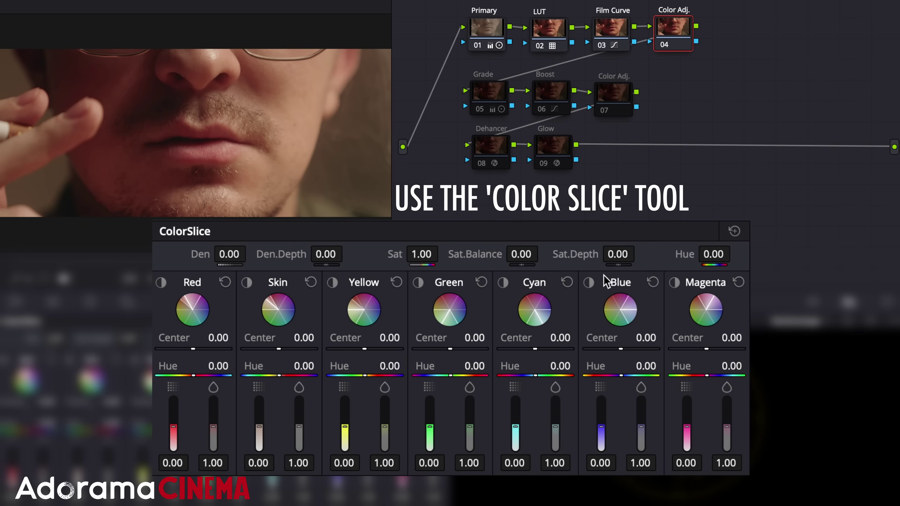
pyautogui.click(161, 283)
pyautogui.click(161, 283)
pyautogui.click(332, 282)
pyautogui.click(332, 283)
pyautogui.click(417, 283)
pyautogui.click(417, 283)
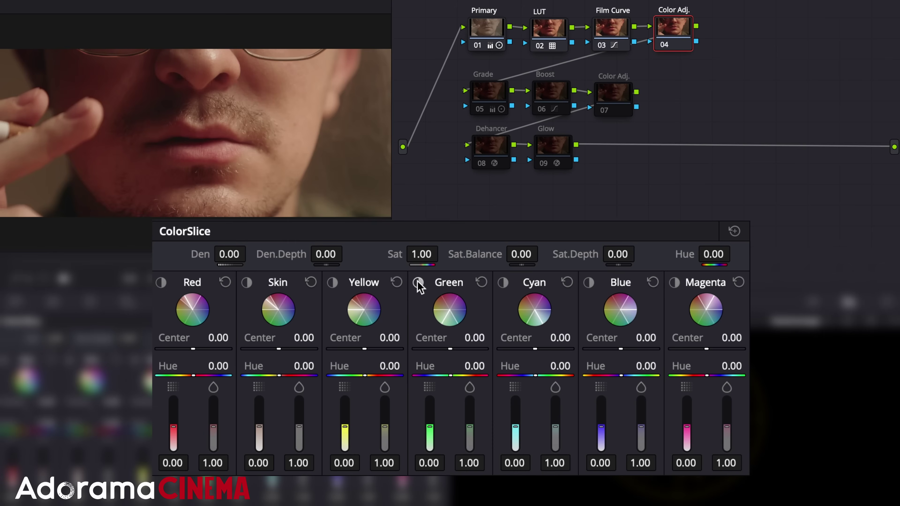
pyautogui.click(504, 283)
pyautogui.click(504, 284)
pyautogui.click(588, 282)
pyautogui.click(589, 283)
pyautogui.click(675, 282)
pyautogui.click(674, 282)
# Toggle the Skin highlight off and on, leaving skin tones isolated in the viewer.
pyautogui.click(246, 283)
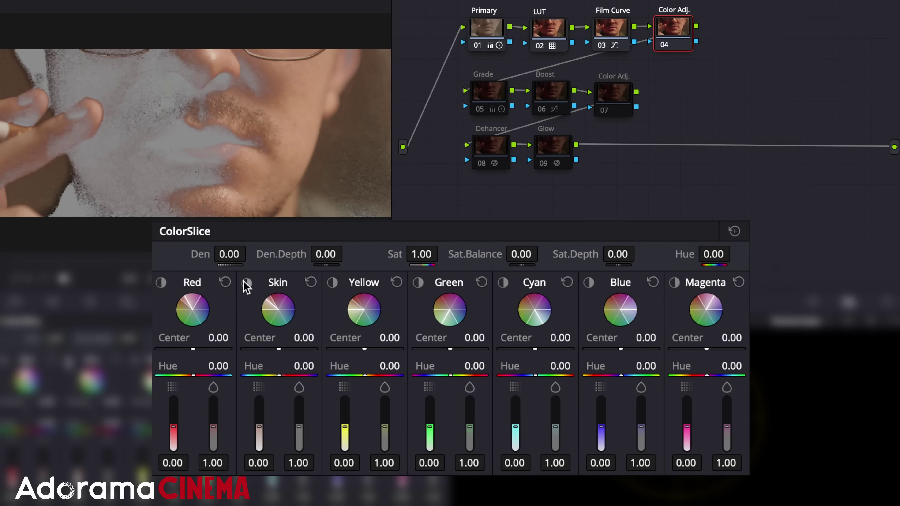
pyautogui.click(246, 283)
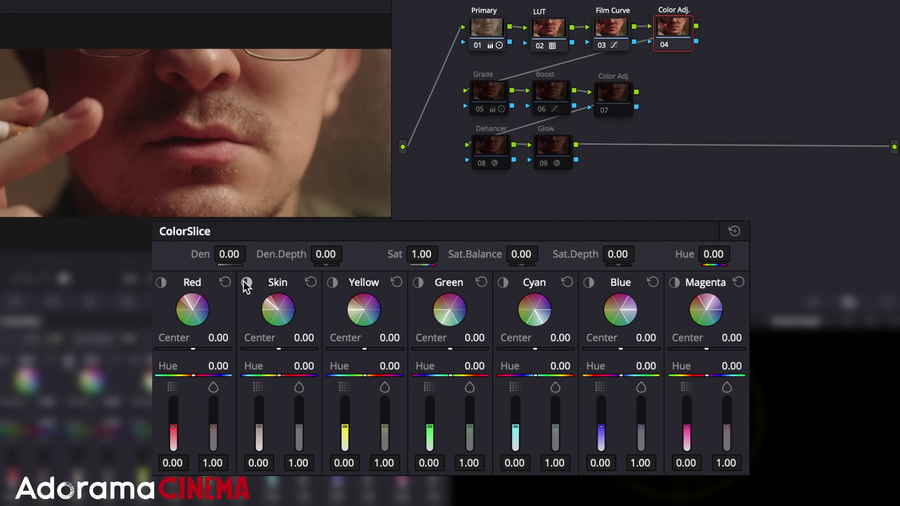
pyautogui.click(247, 283)
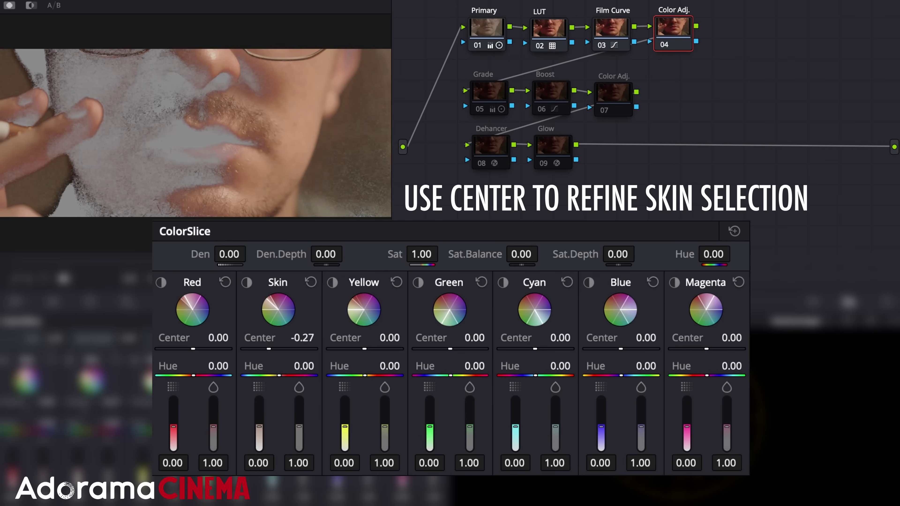
# Set Skin Center to -0.32, and test Skin Hue toward green and pink before resetting it.
pyautogui.moveTo(283, 356); pyautogui.dragTo(282, 356)
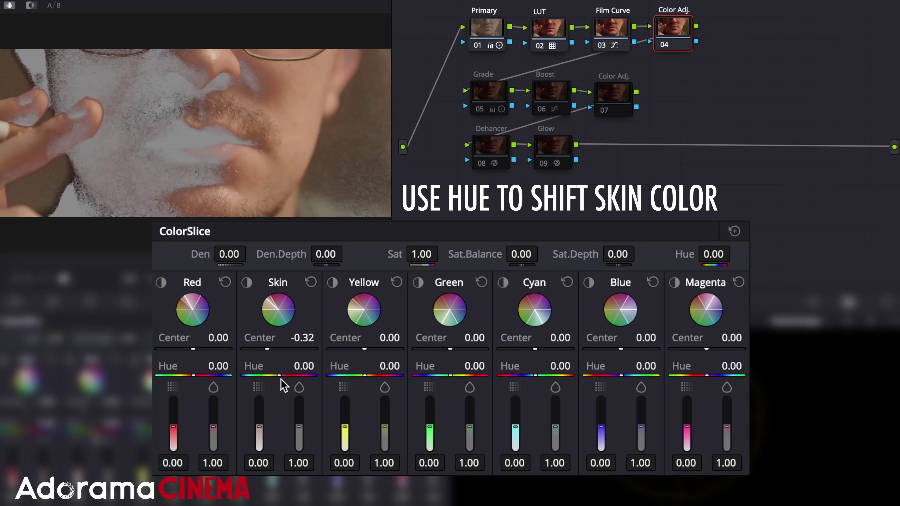
pyautogui.moveTo(269, 375); pyautogui.dragTo(262, 375)
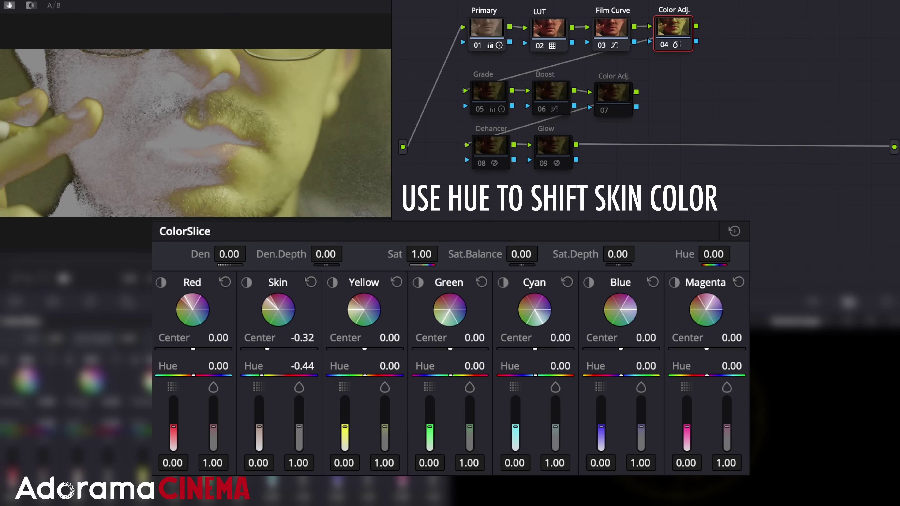
pyautogui.moveTo(261, 375); pyautogui.dragTo(293, 375)
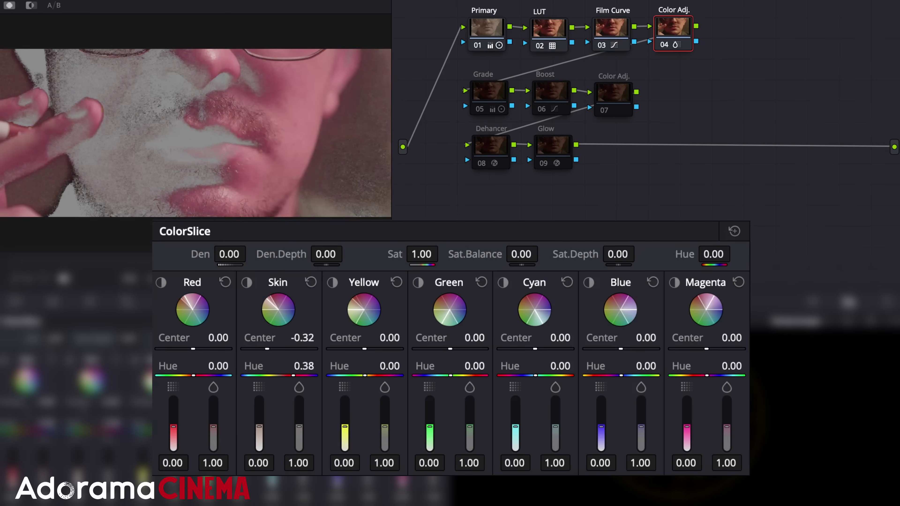
pyautogui.doubleClick(284, 375)
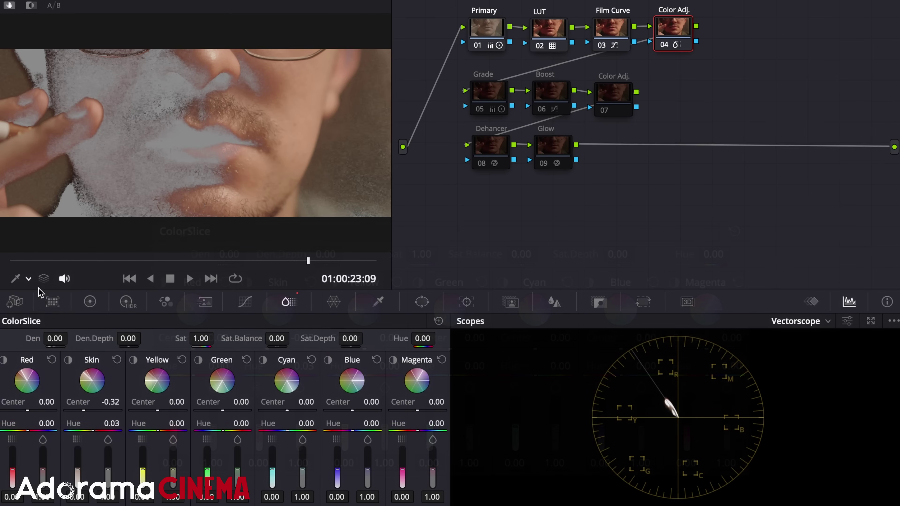
# Set the viewer overlay to Qualifier and raise Skin density to 0.24.
pyautogui.click(21, 277)
pyautogui.click(46, 315)
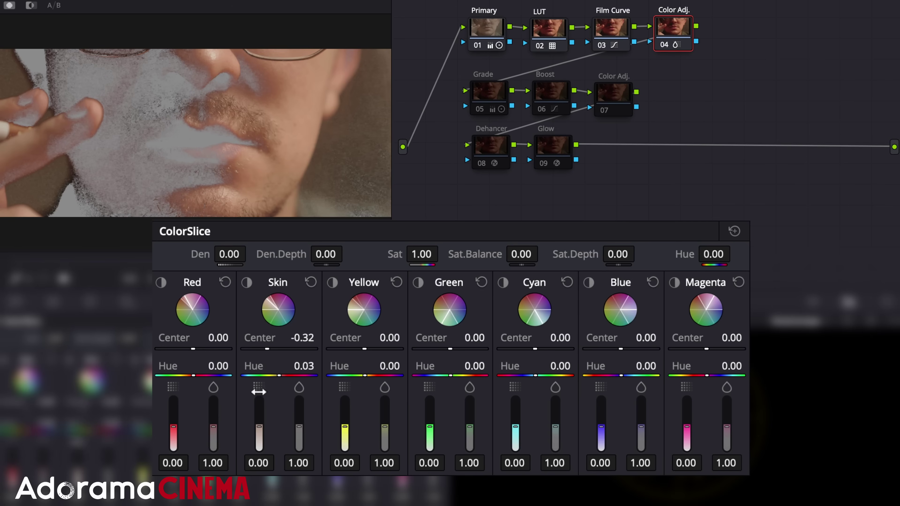
pyautogui.moveTo(259, 426); pyautogui.dragTo(259, 429)
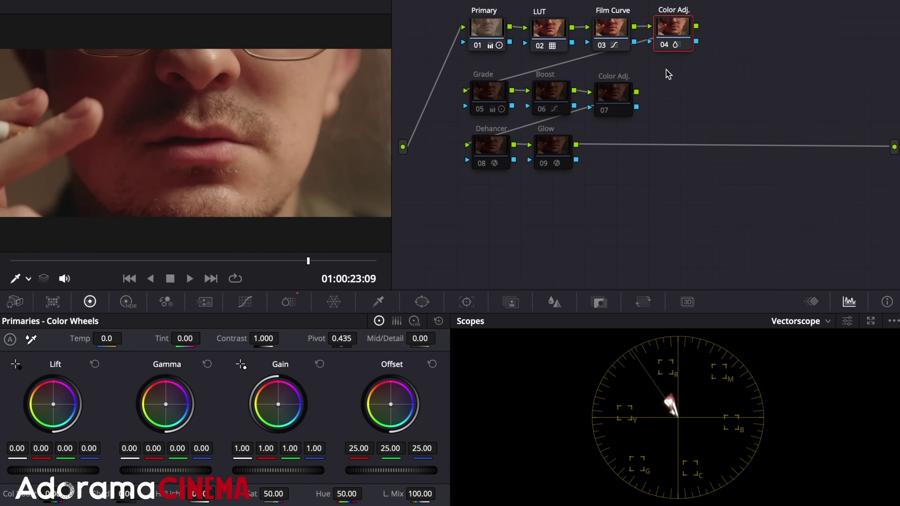
# Turn off node 04 and show the curves for Grade node 05.
pyautogui.click(663, 43)
pyautogui.click(495, 102)
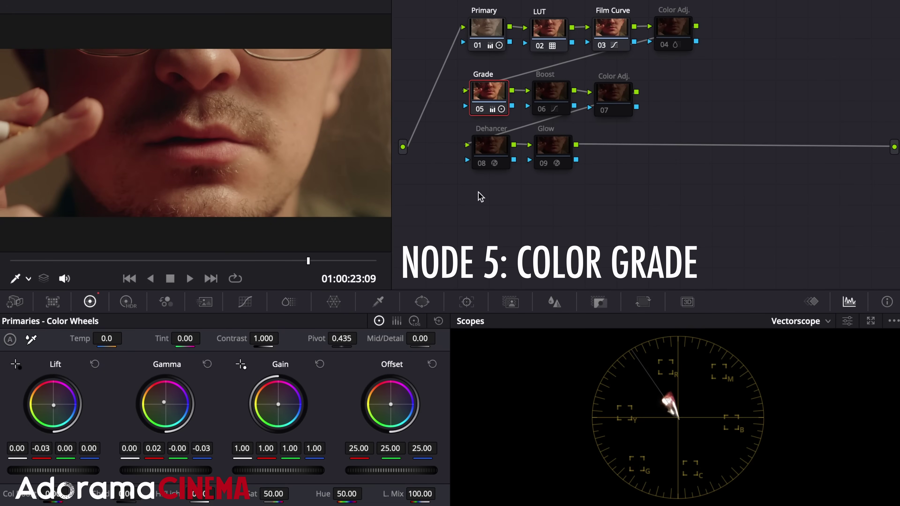
pyautogui.hotkey('alt', 'shift', 'c')
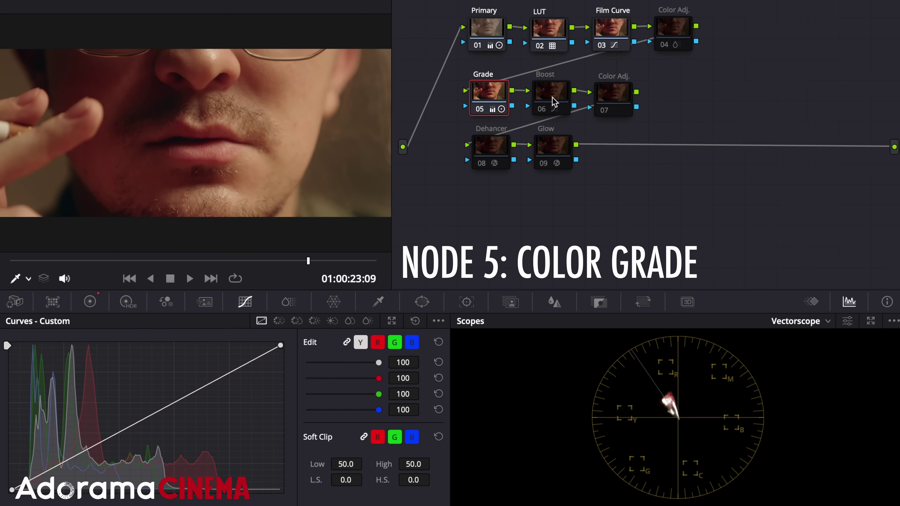
# Enable Boost node 06 and Color Adj. node 07, and bring up ColorSlice for node 07.
pyautogui.click(551, 104)
pyautogui.click(541, 110)
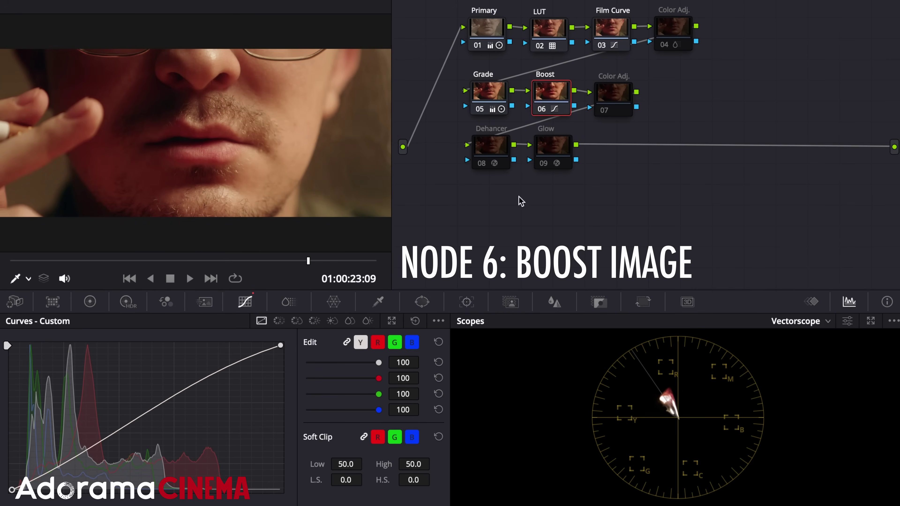
pyautogui.click(615, 94)
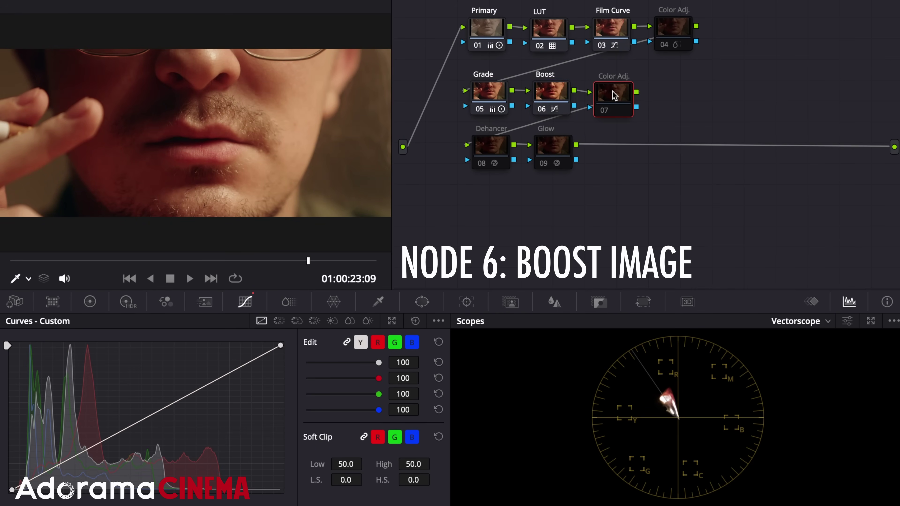
pyautogui.click(603, 112)
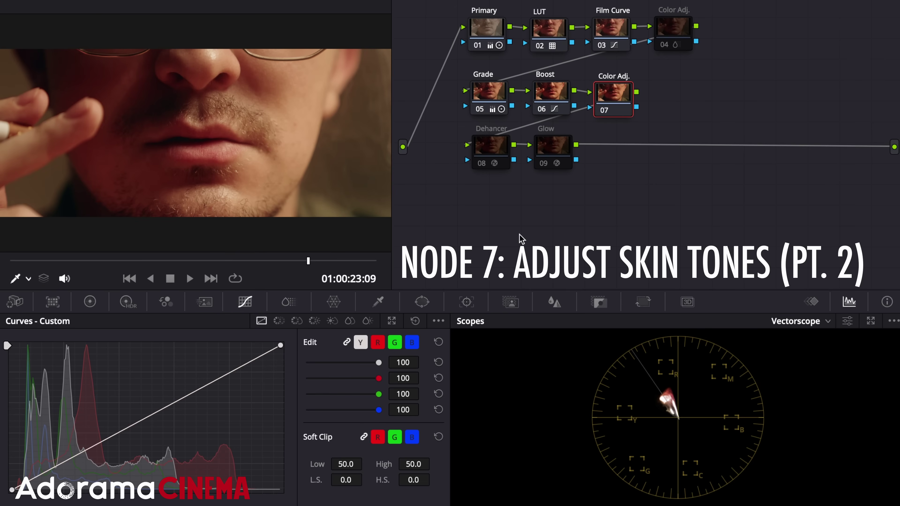
pyautogui.click(303, 301)
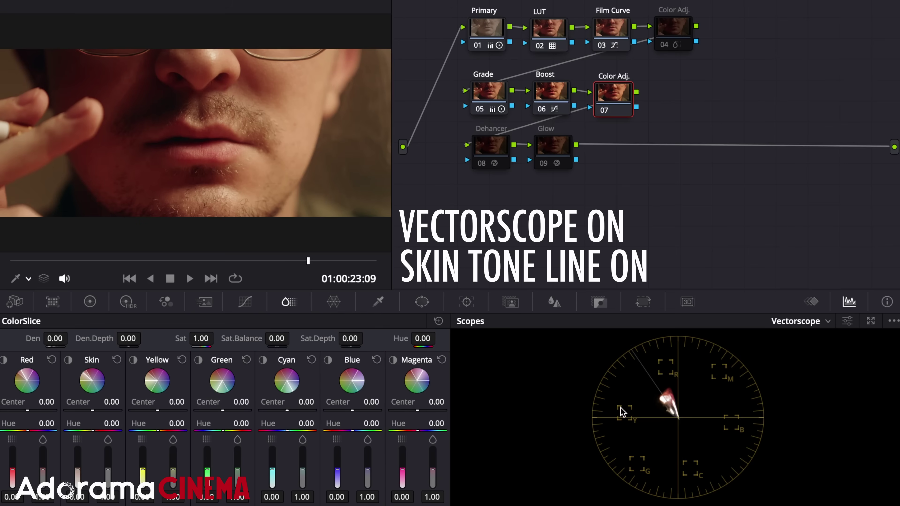
# Set the Qualifier overlay, isolate Skin in ColorSlice, and shift Skin Center to -0.48.
pyautogui.click(16, 279)
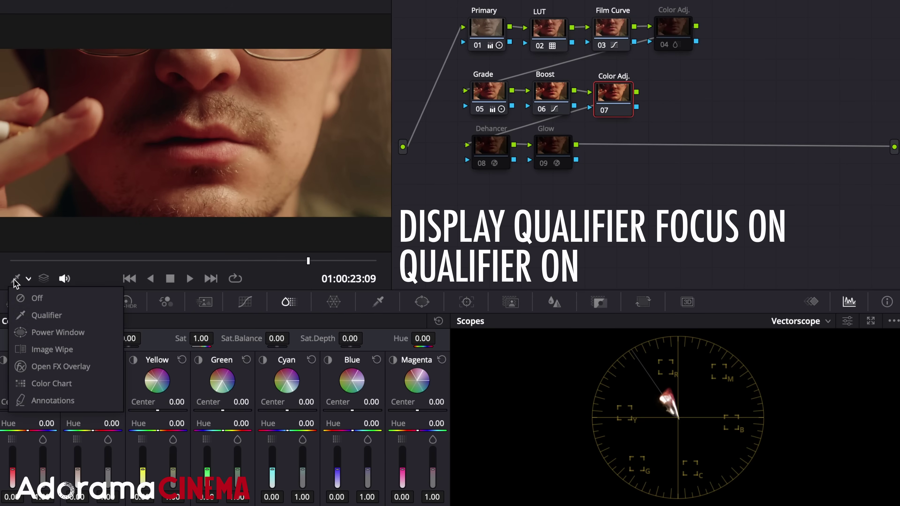
pyautogui.click(39, 315)
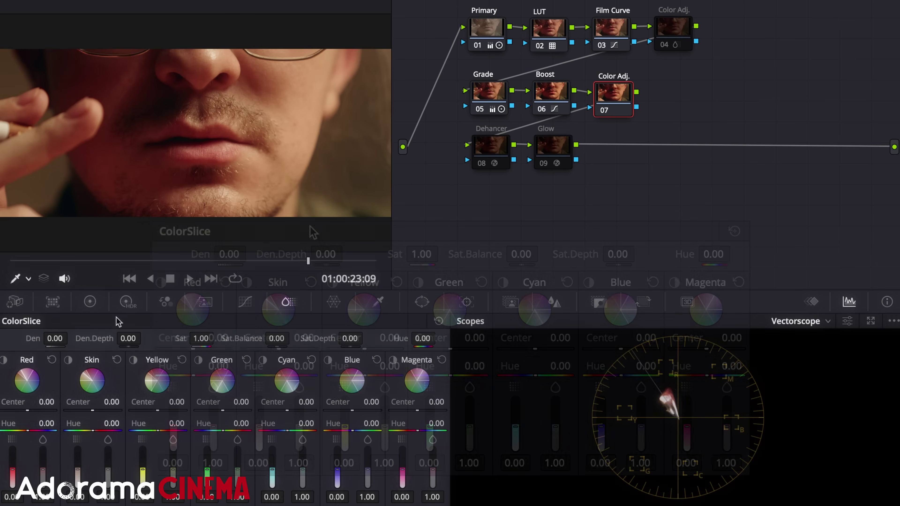
pyautogui.click(68, 359)
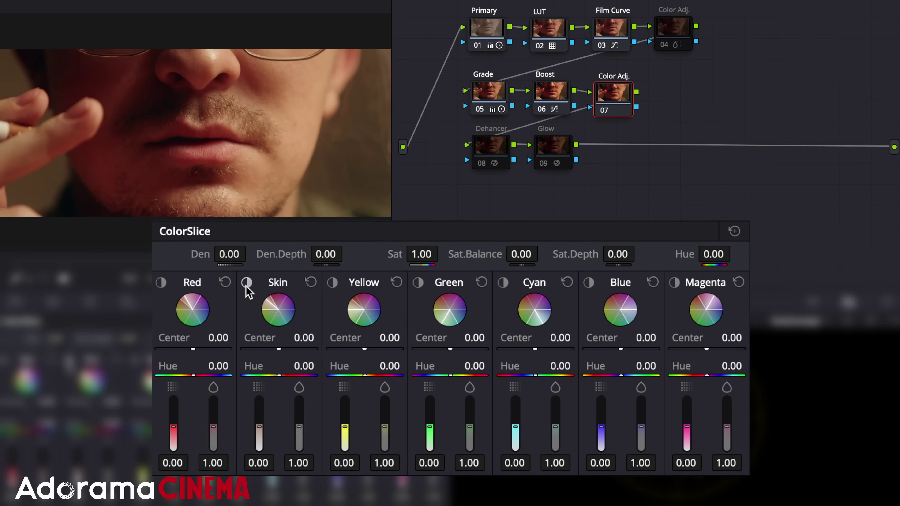
pyautogui.click(247, 283)
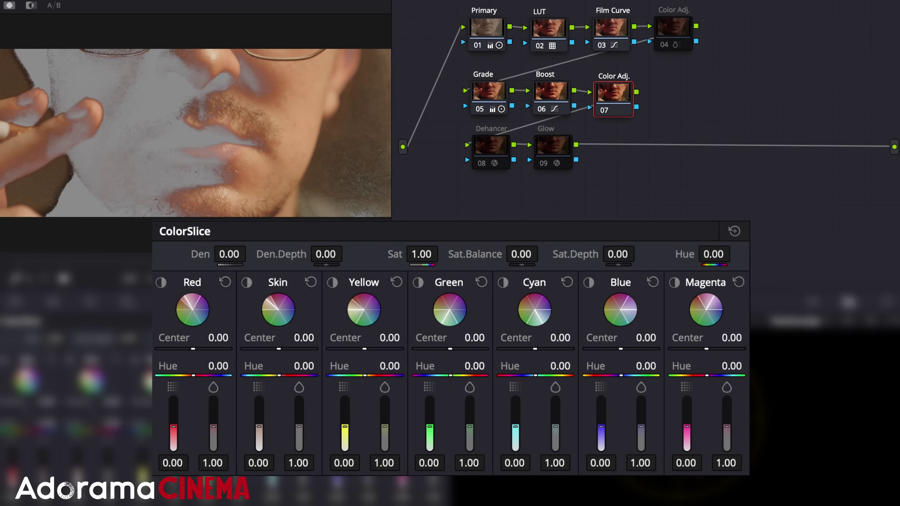
pyautogui.moveTo(299, 338); pyautogui.dragTo(279, 338)
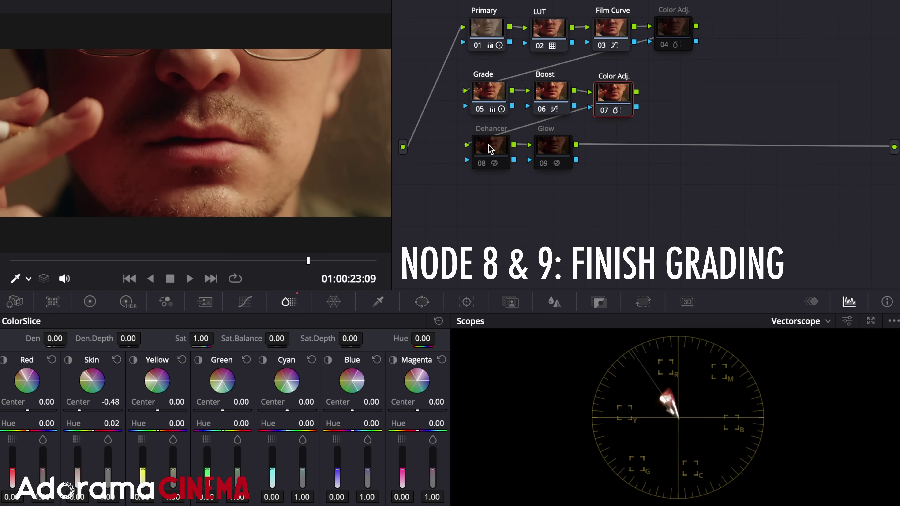
# Select Dehancer node 08 and Glow node 09, then enable Glow with Ctrl+D.
pyautogui.click(489, 145)
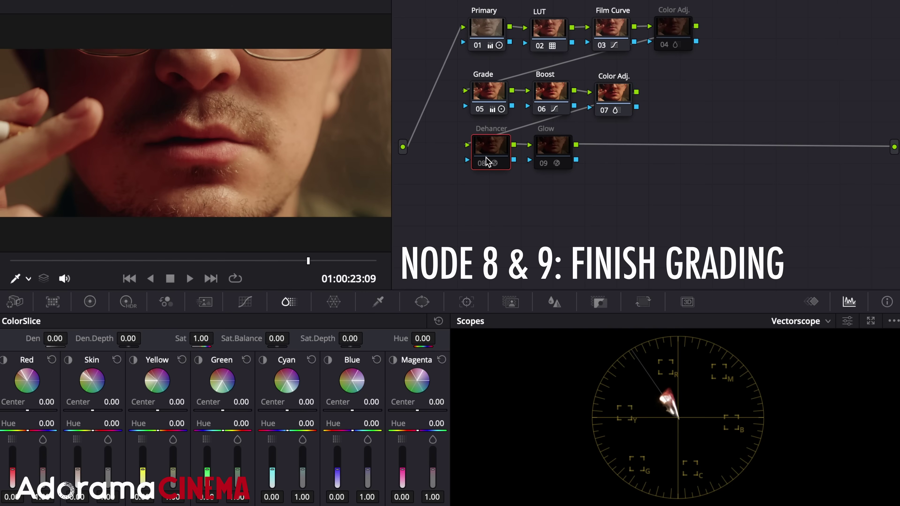
pyautogui.click(554, 151)
pyautogui.hotkey('ctrl', 'd')
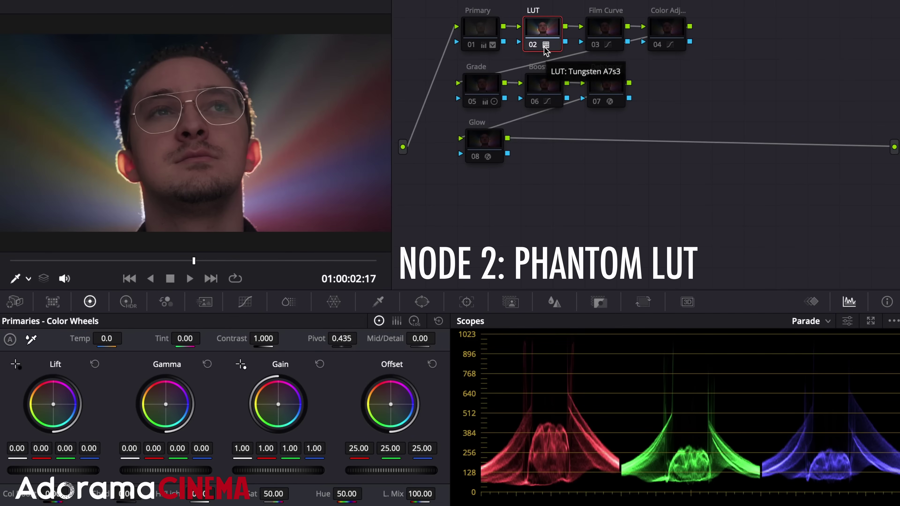
# On the second shot, enable Film Curve node 03 and colour-adjustment node 04.
pyautogui.click(476, 44)
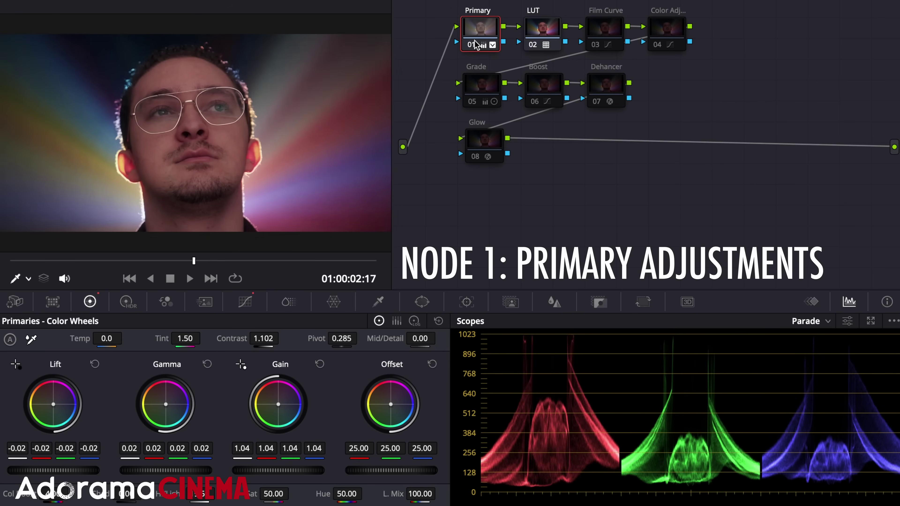
pyautogui.click(608, 33)
pyautogui.click(598, 45)
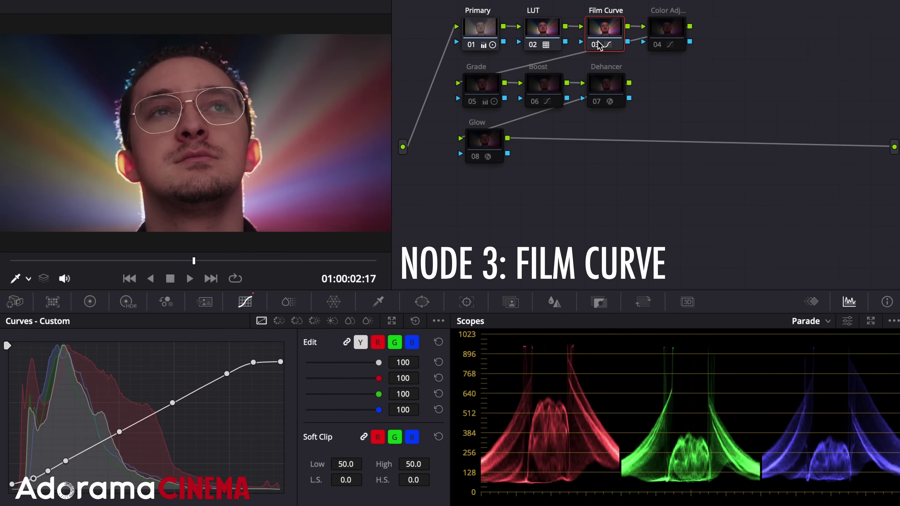
pyautogui.click(658, 45)
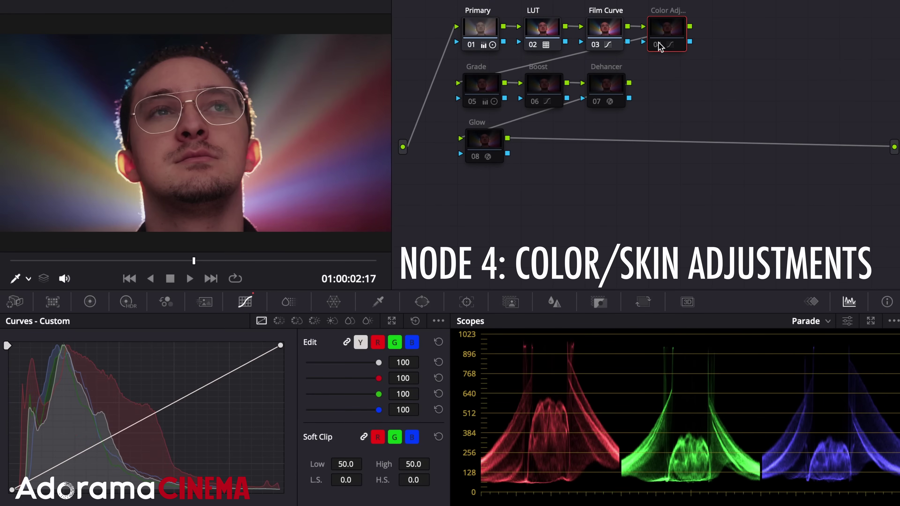
pyautogui.click(657, 45)
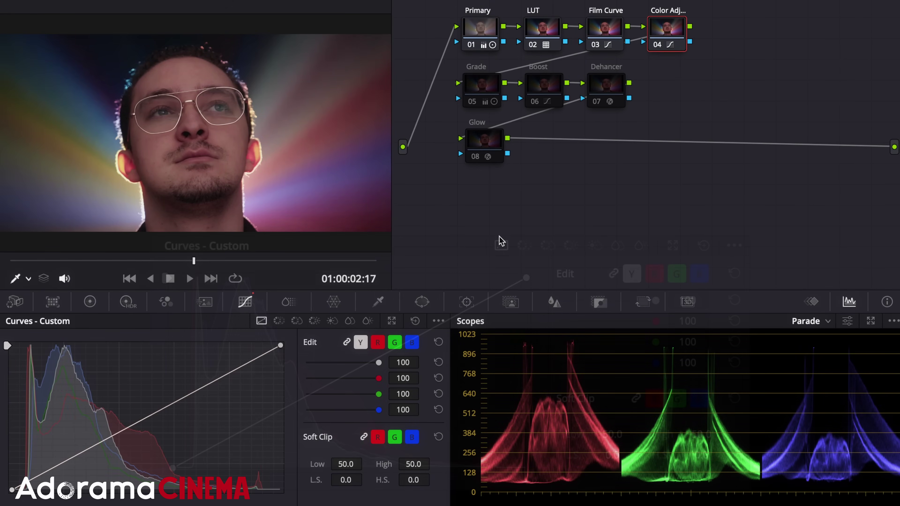
# Review node 04's Hue vs Sat and Hue vs Lum curves, toggling node 04 off and on.
pyautogui.click(547, 245)
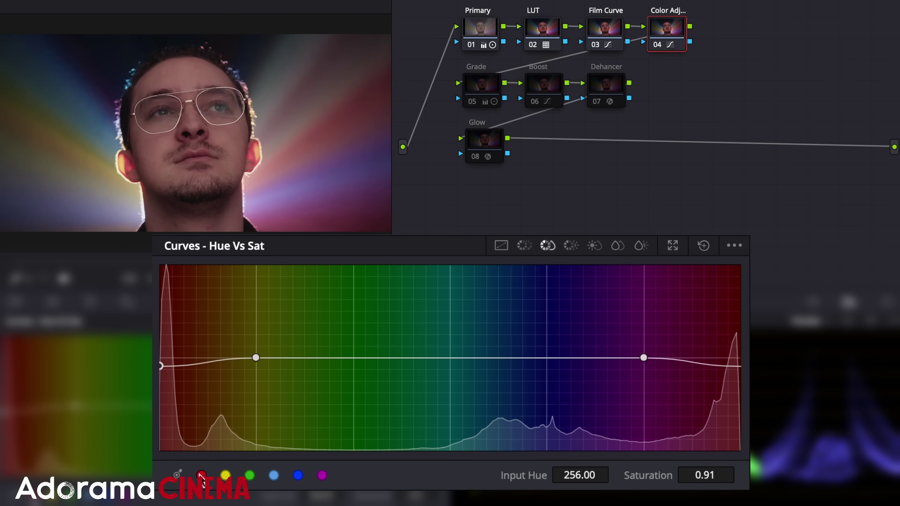
pyautogui.click(571, 245)
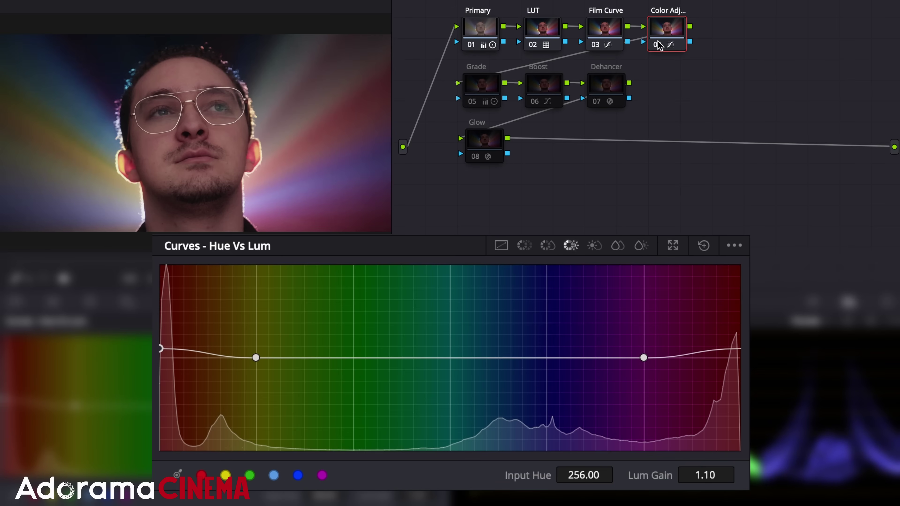
pyautogui.hotkey('ctrl', 'd')
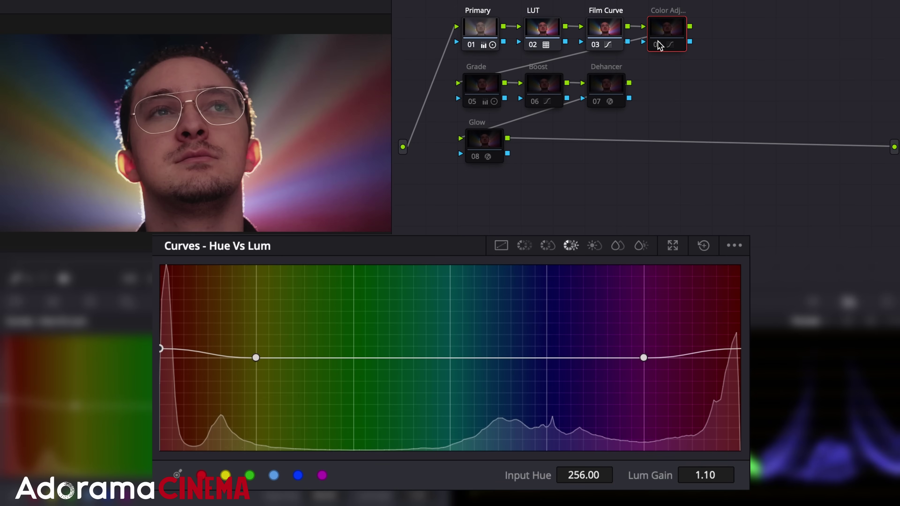
pyautogui.hotkey('ctrl', 'd')
pyautogui.hotkey('ctrl', 'd')
pyautogui.hotkey('ctrl', 'd')
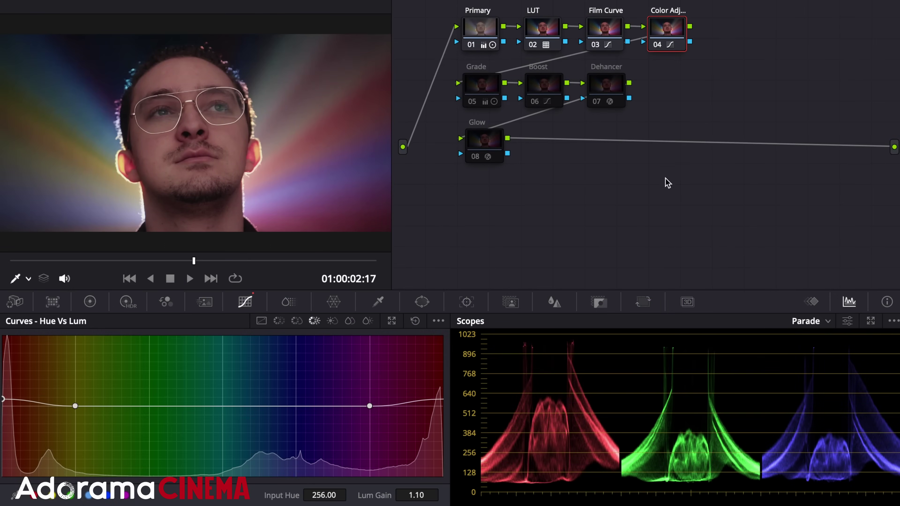
# Switch the scope to vectorscope and enable Boost node 06 and Dehancer node 07.
pyautogui.click(815, 326)
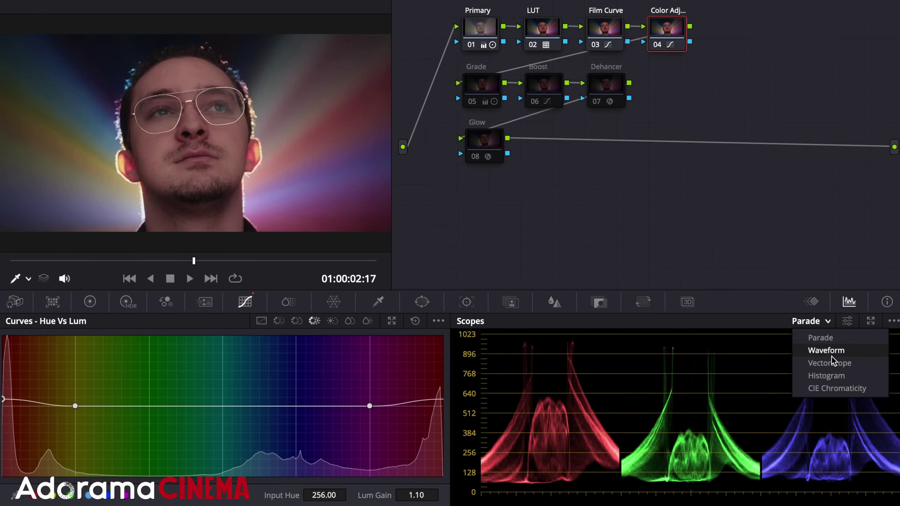
pyautogui.click(827, 360)
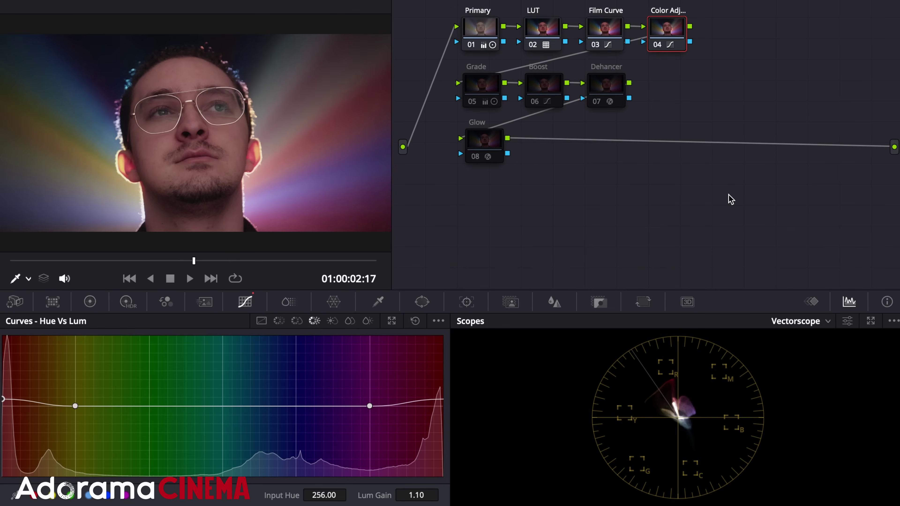
pyautogui.click(474, 103)
pyautogui.click(544, 91)
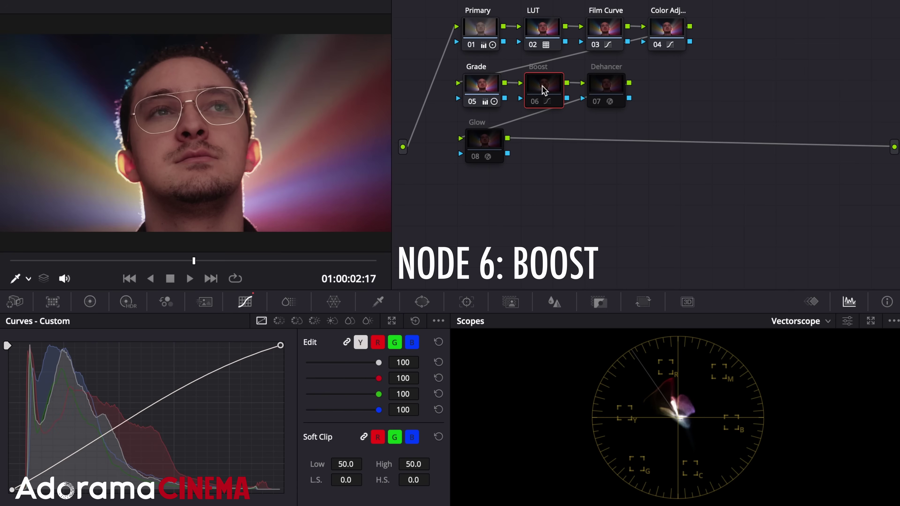
pyautogui.click(535, 102)
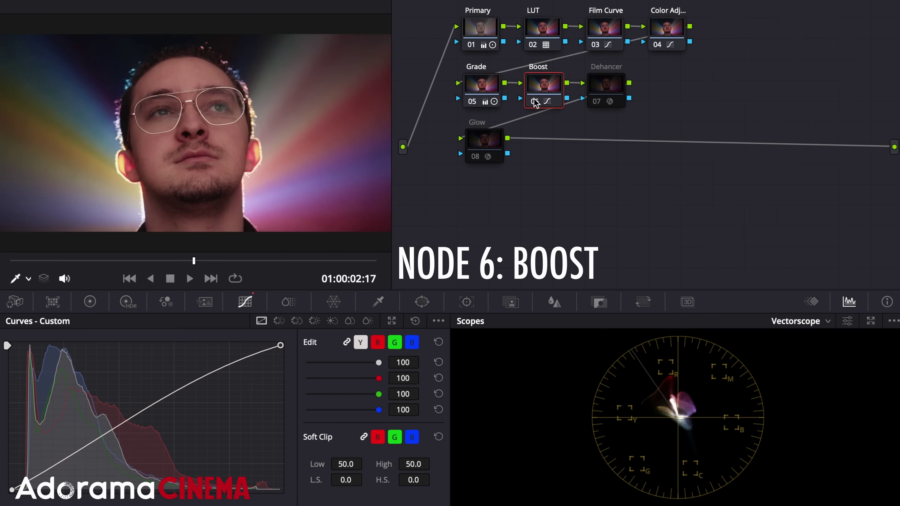
pyautogui.click(608, 94)
pyautogui.click(597, 101)
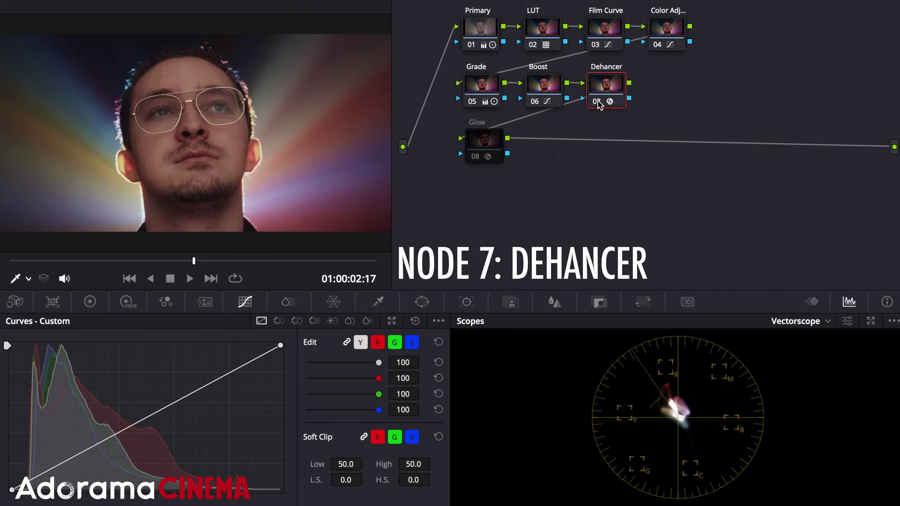
# Enable Glow node 08 and add a new serial node 09 after it.
pyautogui.click(479, 147)
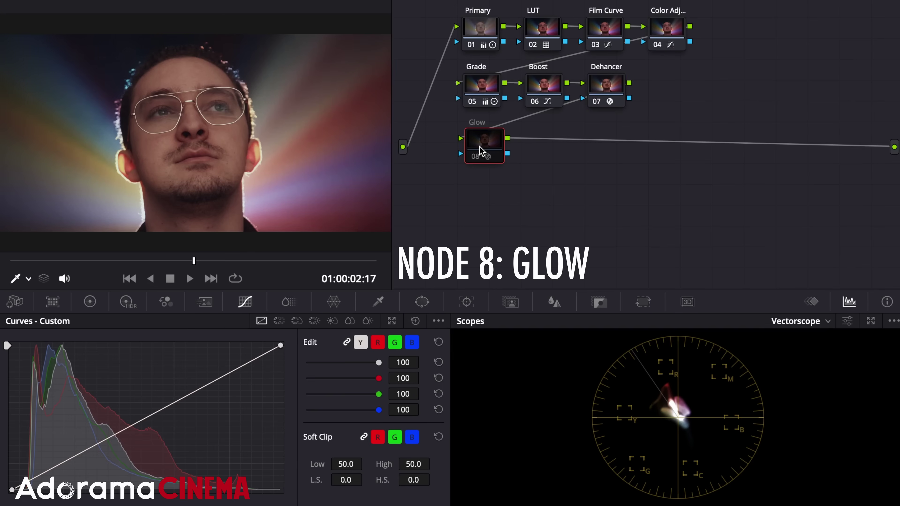
pyautogui.click(474, 156)
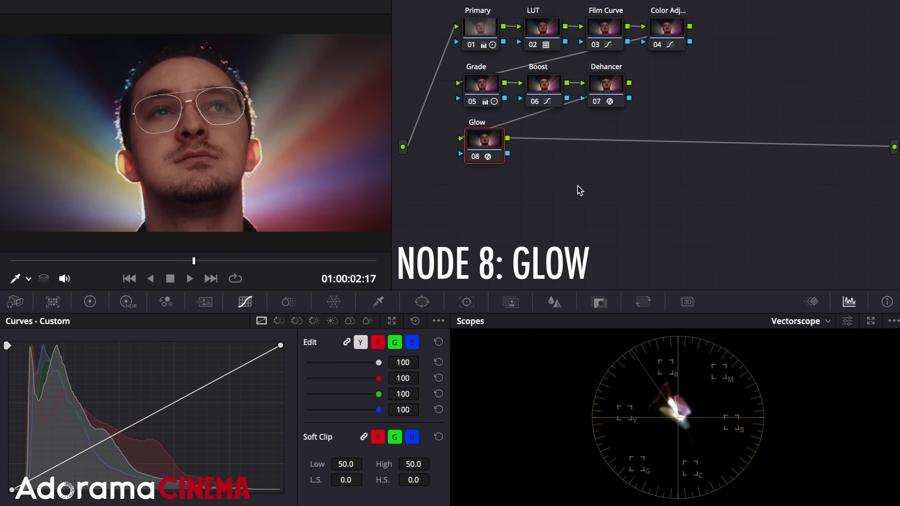
pyautogui.hotkey('alt', 's')
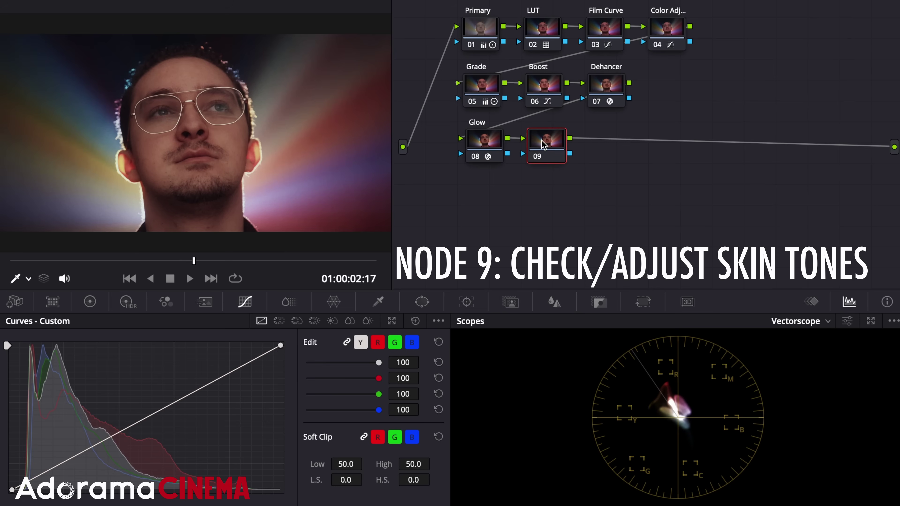
# In node 09's ColorSlice, check the vectorscope skin tone line and lower Skin Center to -0.68.
pyautogui.click(288, 302)
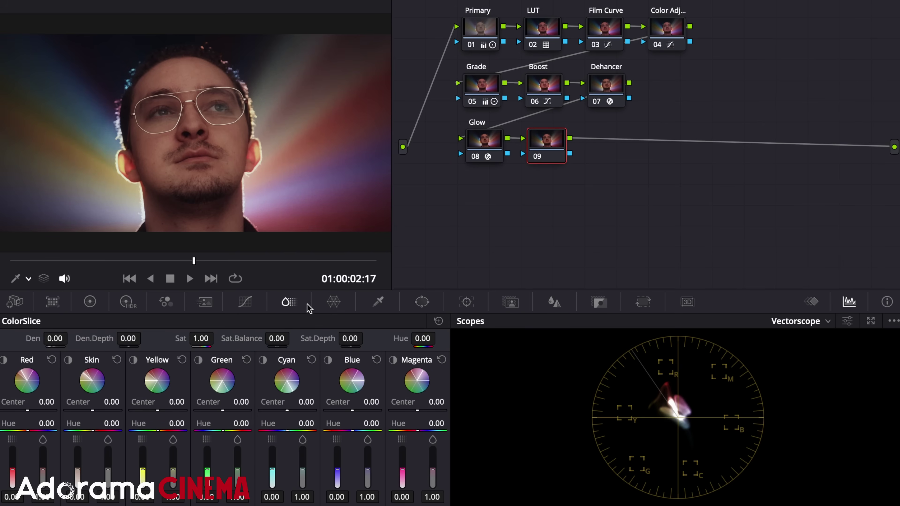
pyautogui.click(847, 322)
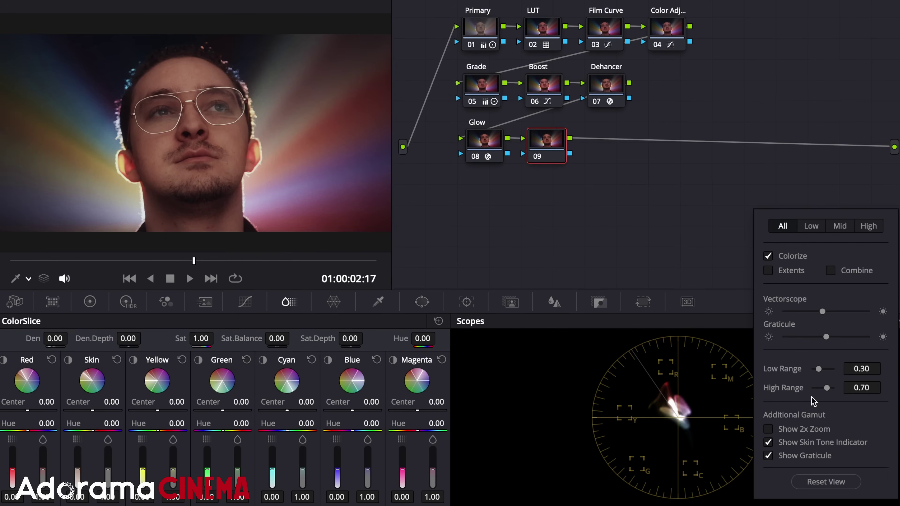
pyautogui.moveTo(92, 410); pyautogui.dragTo(94, 413)
# Show the Qualifier overlay in the viewer to isolate skin tones, then set Skin Hue to -0.06.
pyautogui.click(29, 278)
pyautogui.click(46, 314)
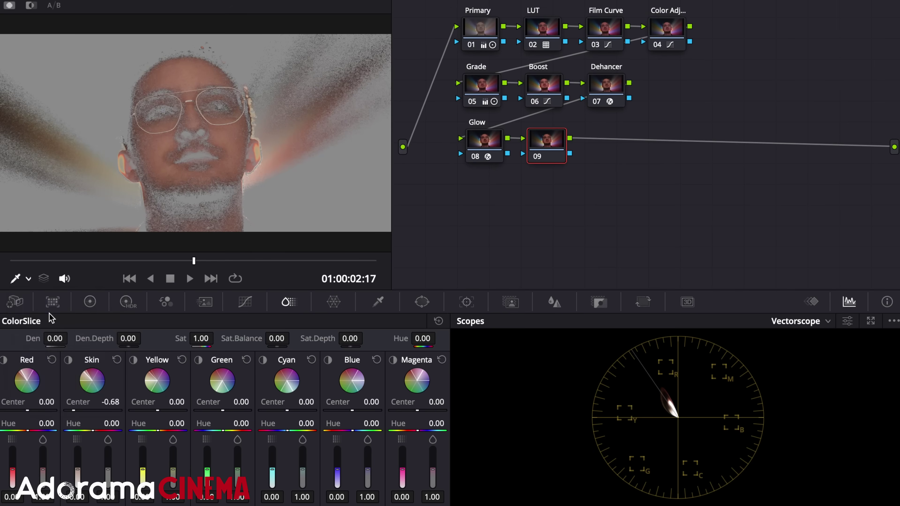
pyautogui.click(231, 127)
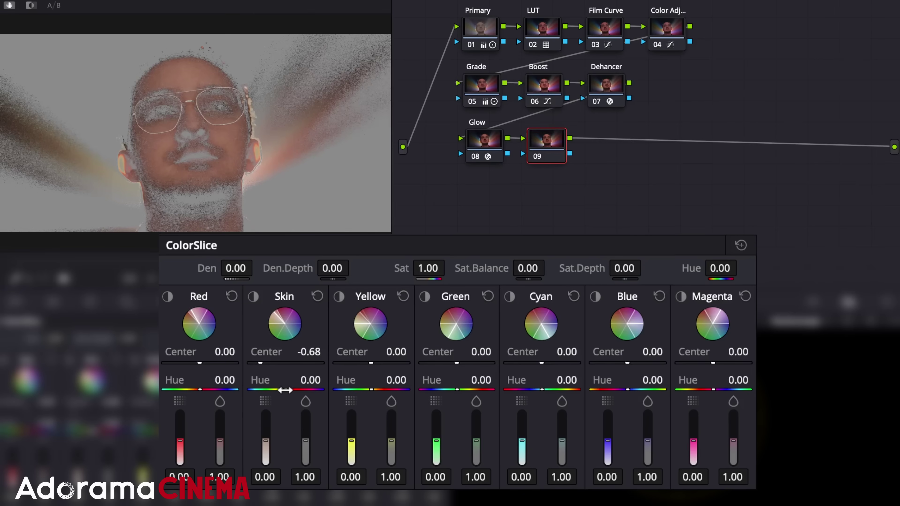